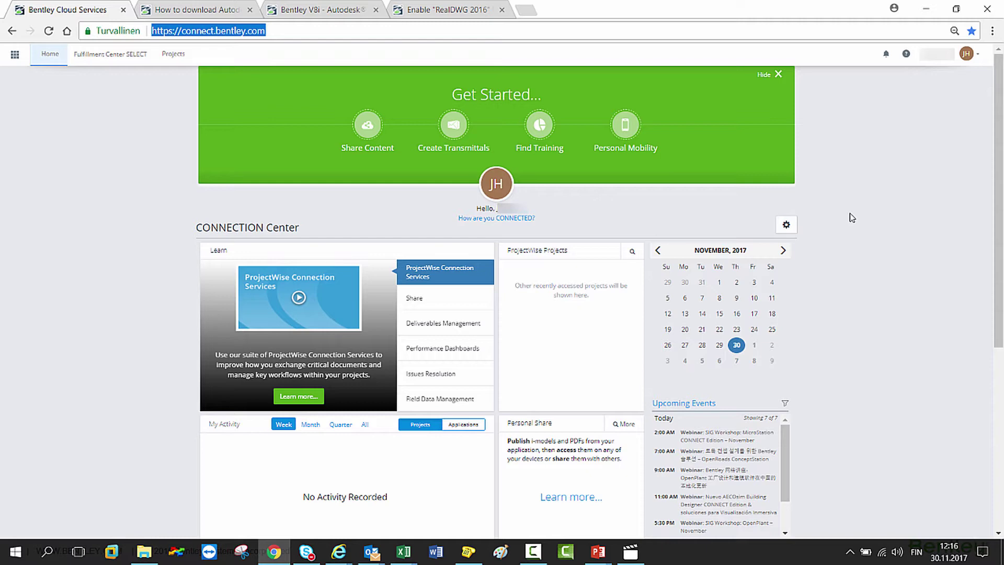
Browse the Software Downloads page, which lists 121 CONNECT Edition, General Availability, English products.
left_click_drag(308, 228, 239, 226)
left_click(310, 230)
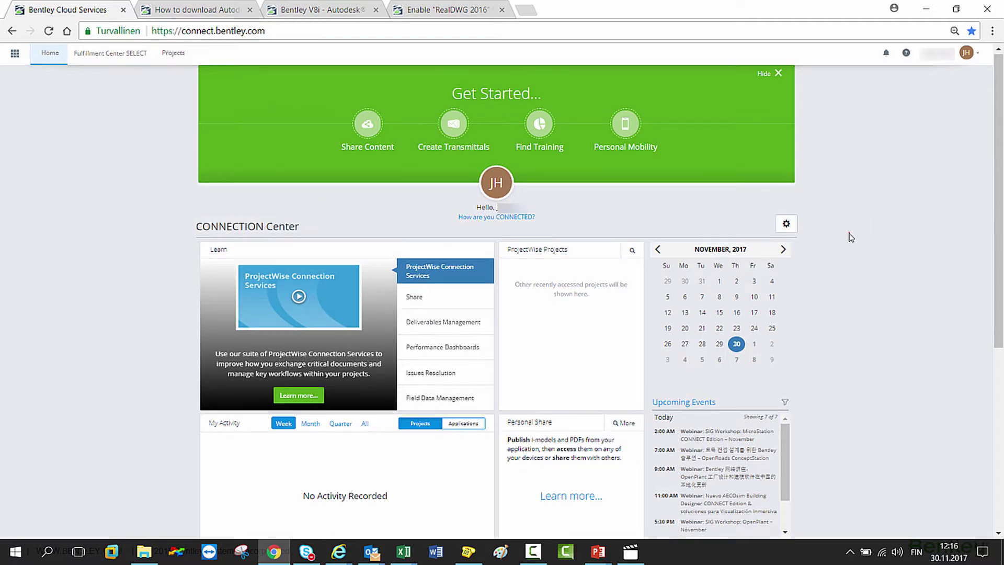
scroll(850, 236, "down", 5)
scroll(849, 236, "down", 1)
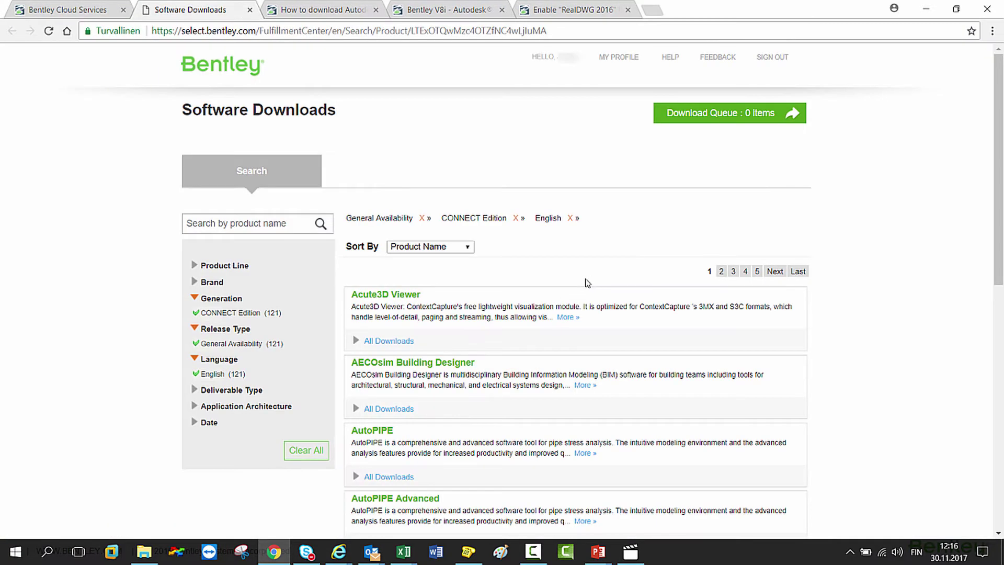
triple_click(340, 111)
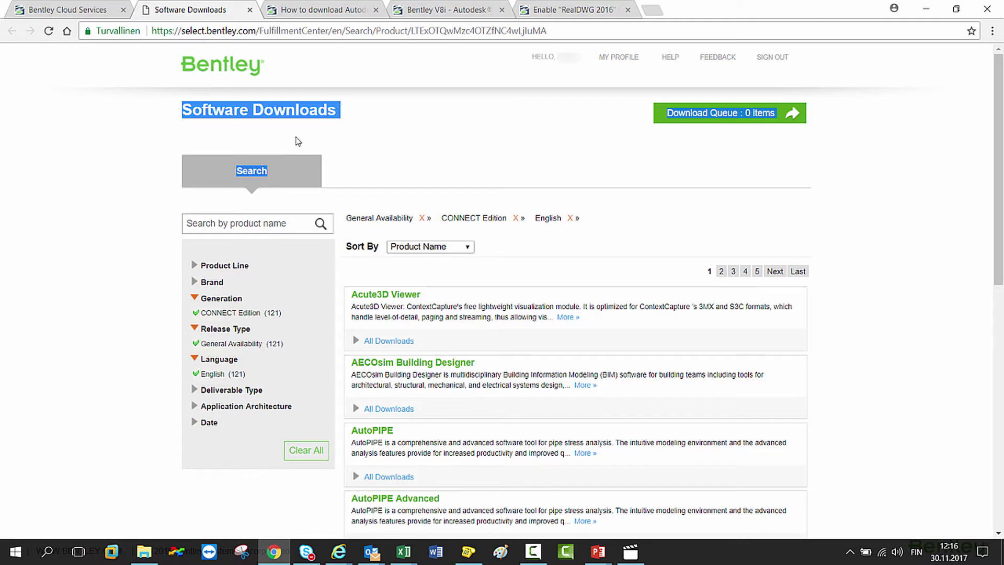
left_click(325, 139)
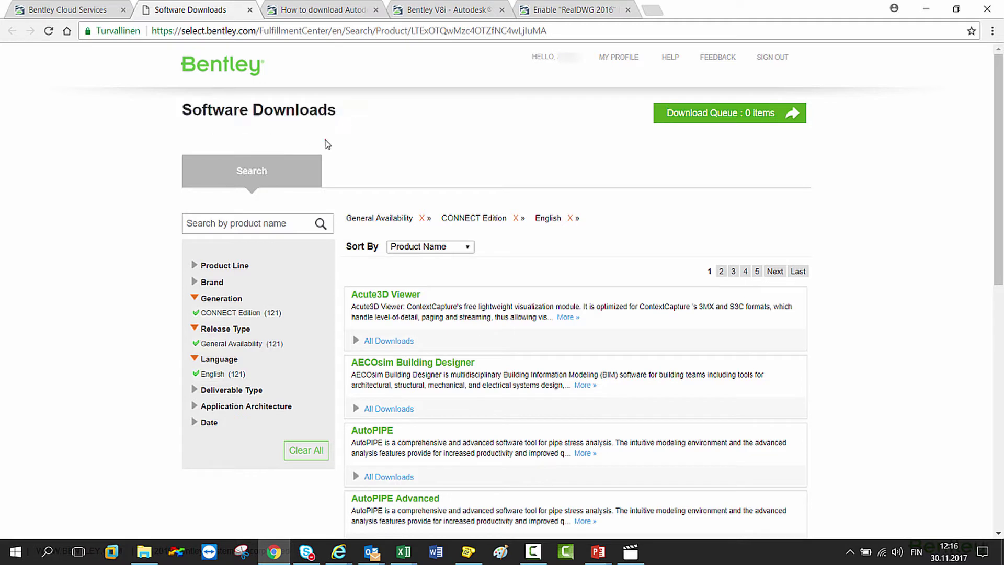
Clear all catalogue filters and search product names for 'realdwg'.
left_click(296, 454)
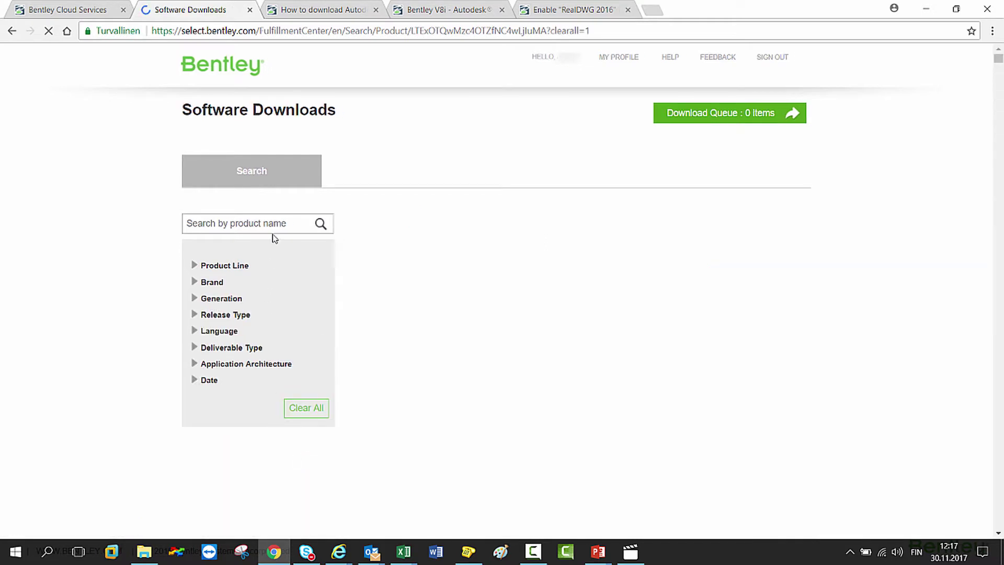
left_click(283, 223)
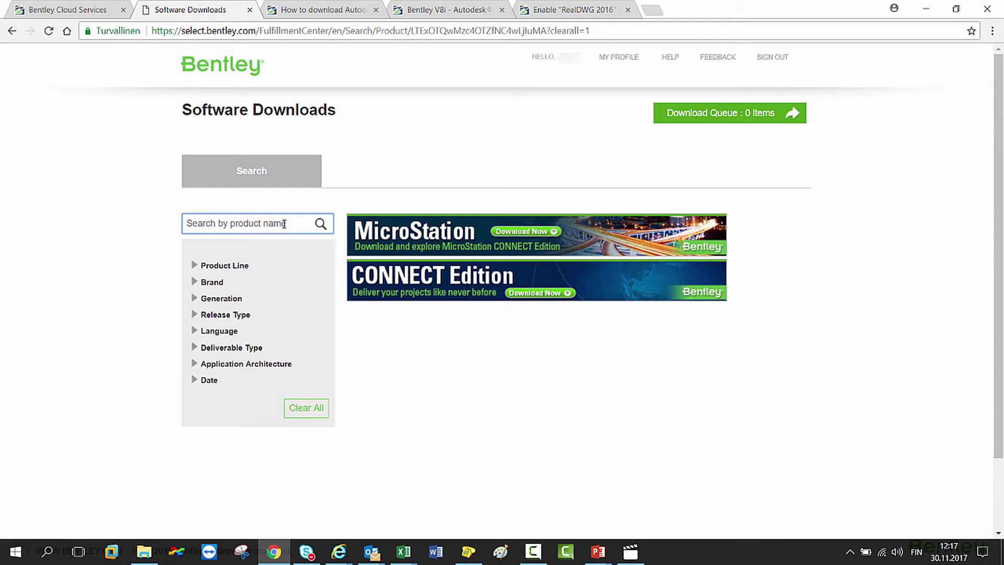
type("reald")
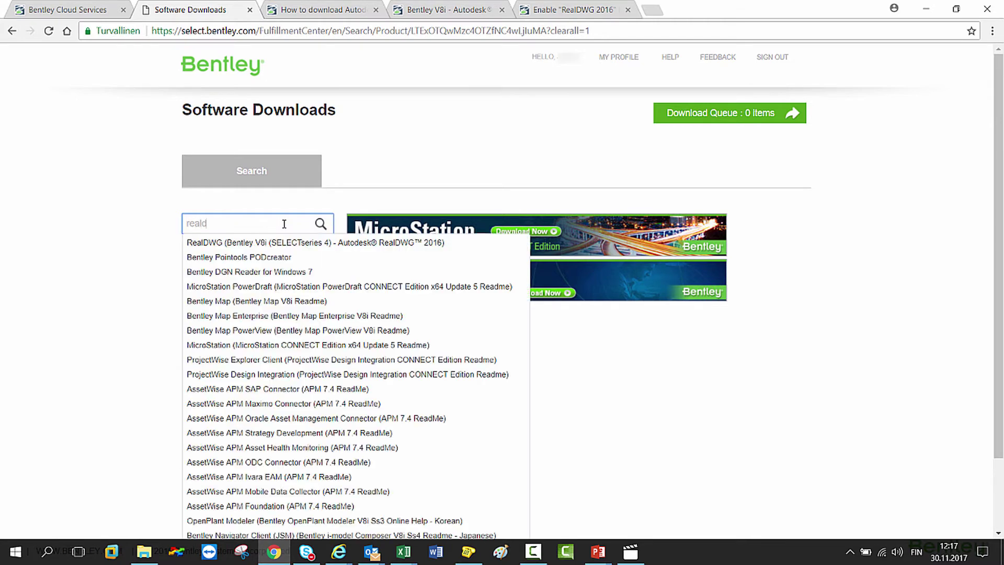
type("wg")
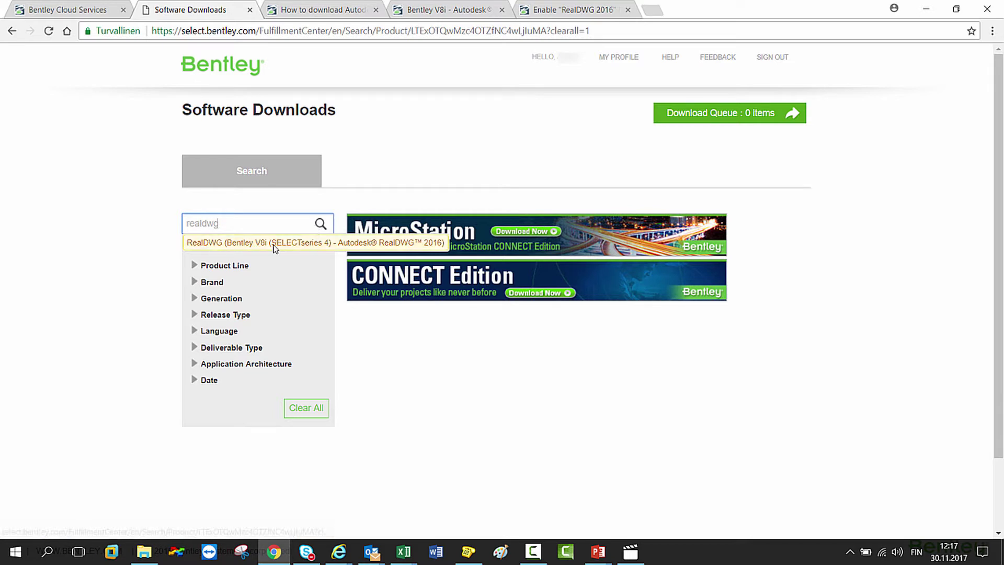
left_click(320, 223)
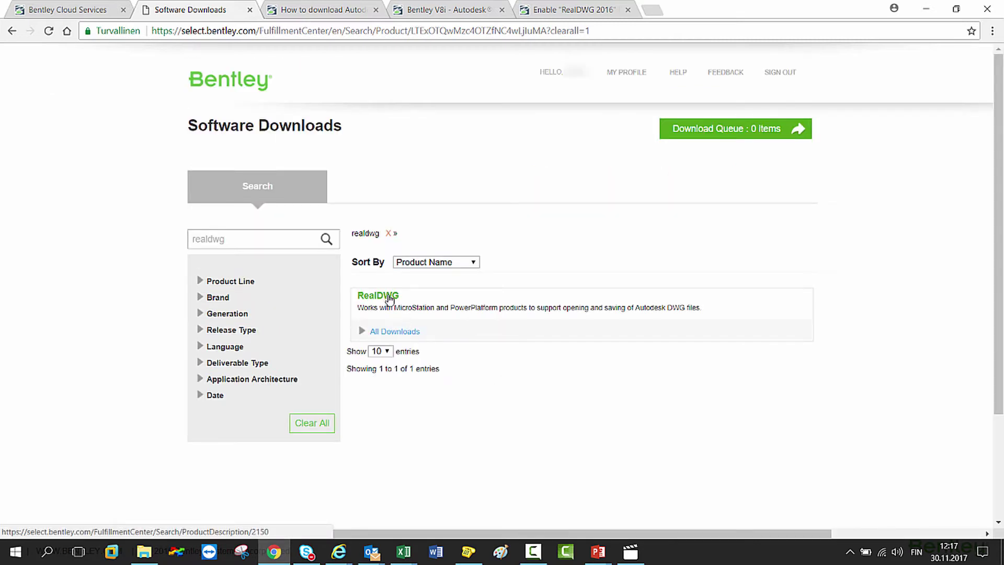
Read the RealDWG description, then expand its downloads to reveal the V8i RealDWG 2016 32-bit installer.
left_click(467, 295)
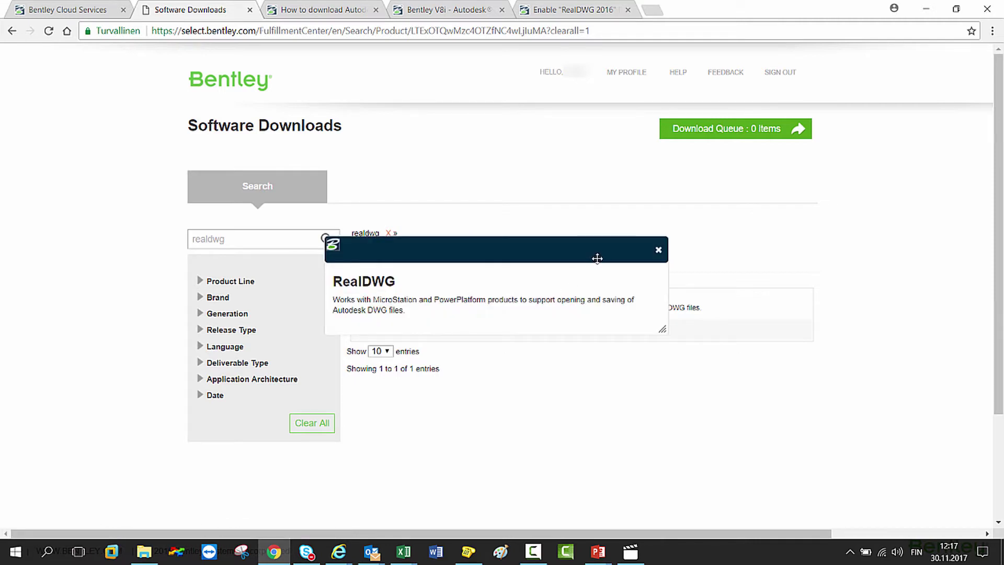
left_click(658, 250)
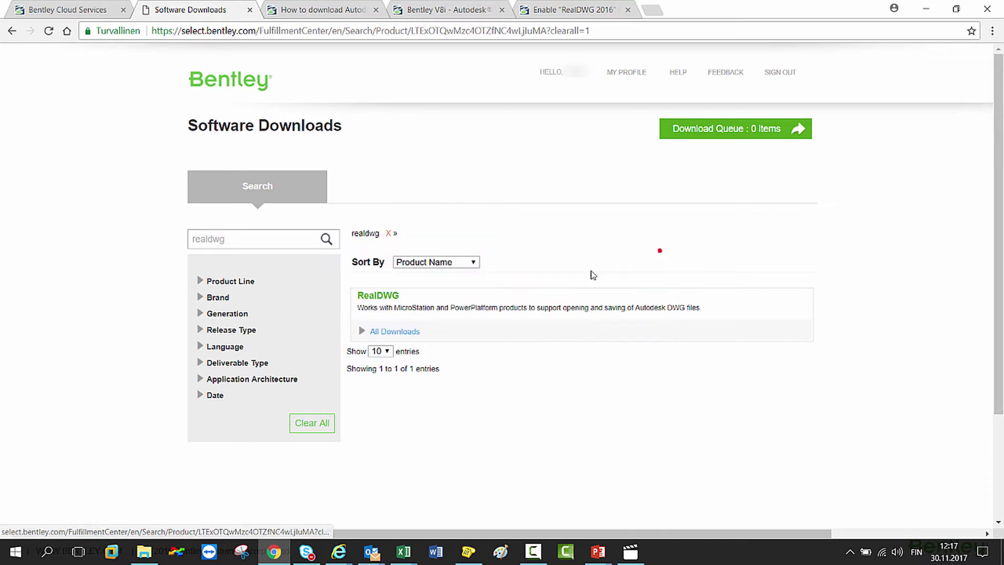
left_click(393, 333)
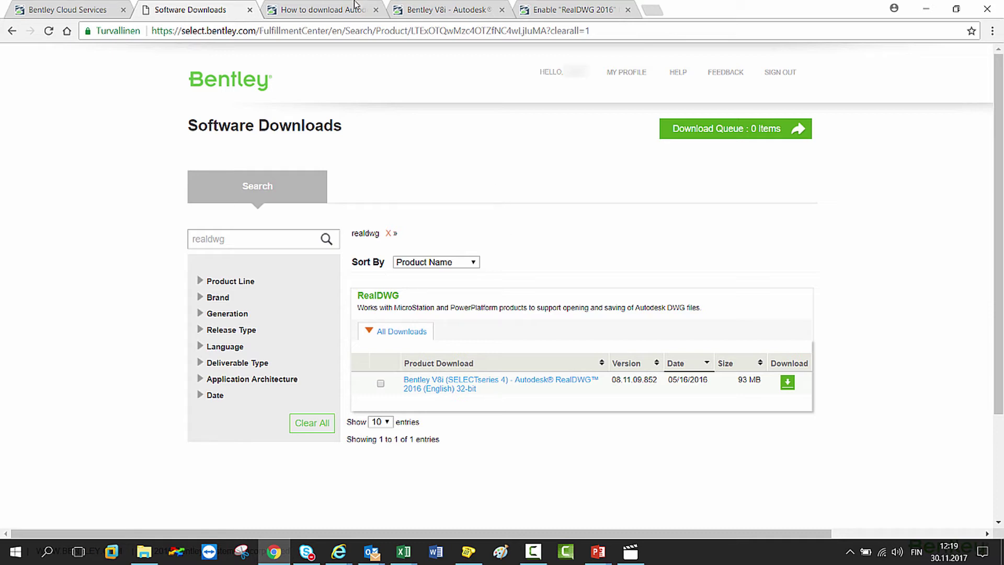
left_click(419, 13)
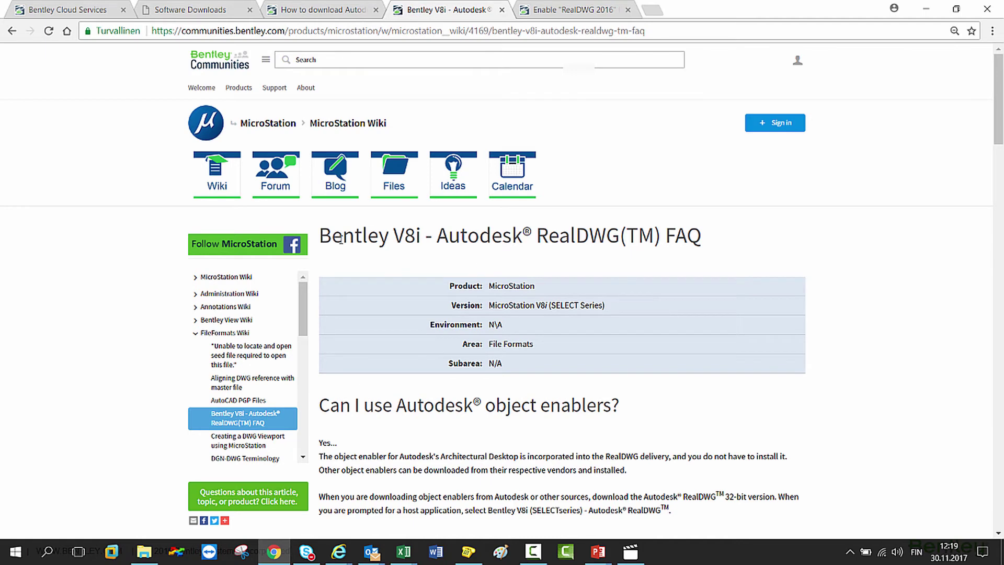
left_click_drag(331, 240, 479, 239)
left_click(492, 259)
scroll(572, 285, "down", 7)
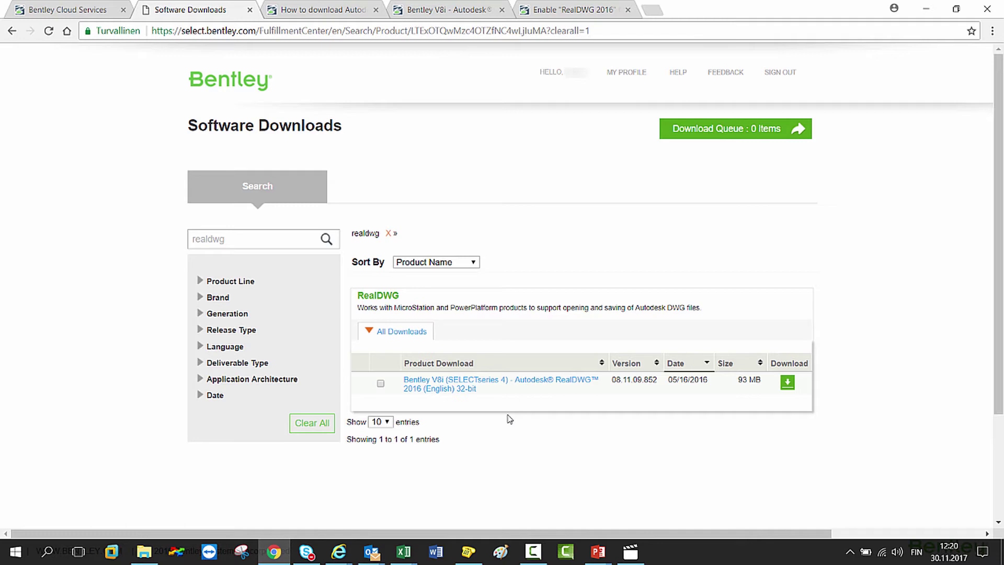
left_click(465, 389)
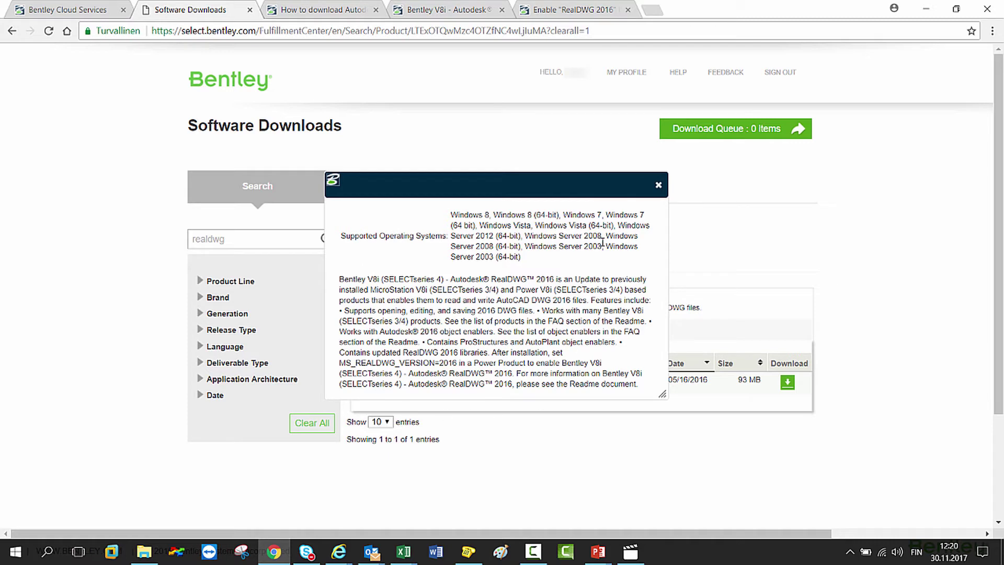
left_click(659, 187)
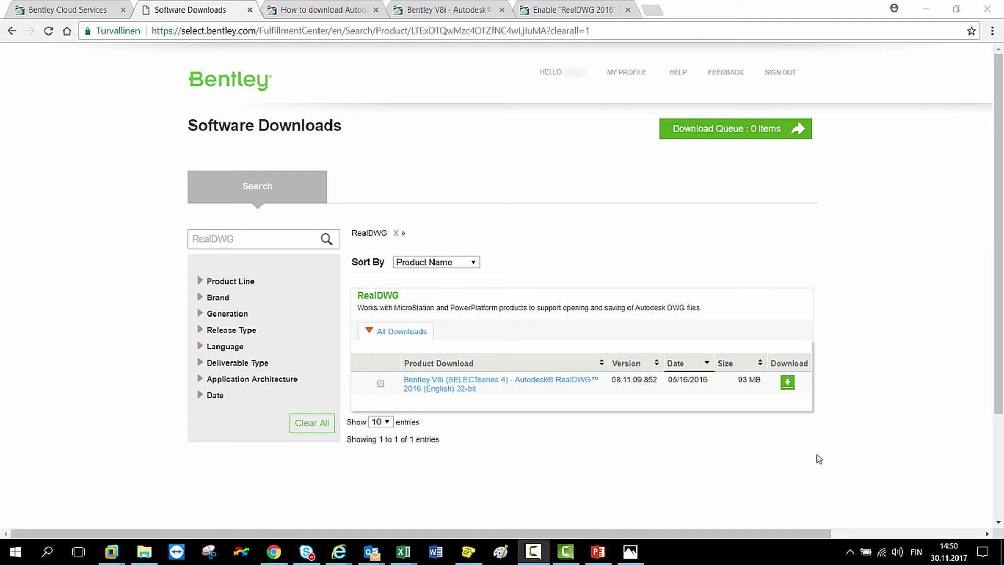
Download the 93 MB RealDWG 2016 installer, accepting the terms, and save it to C:\RealDWG.
left_click(787, 383)
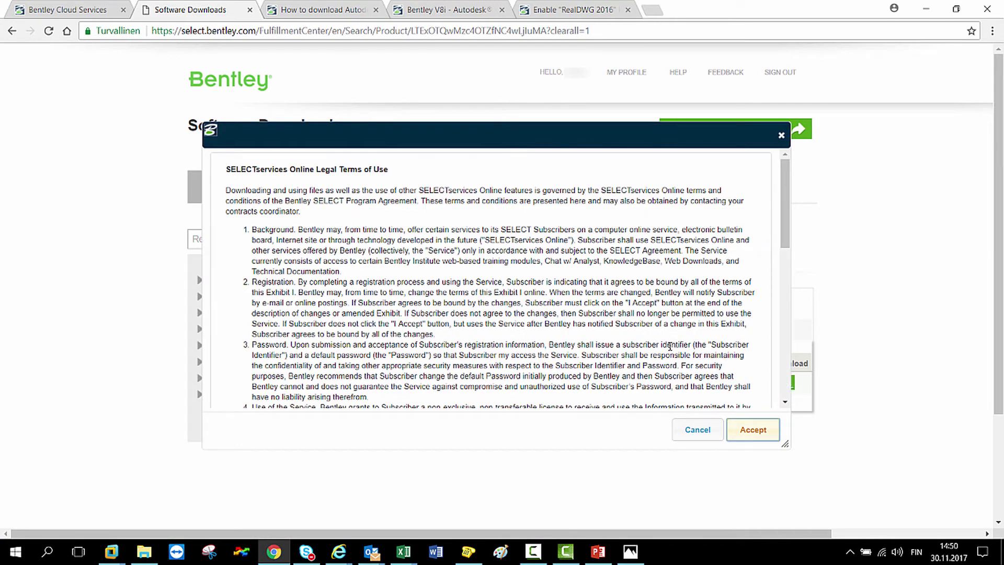
left_click_drag(782, 245, 778, 395)
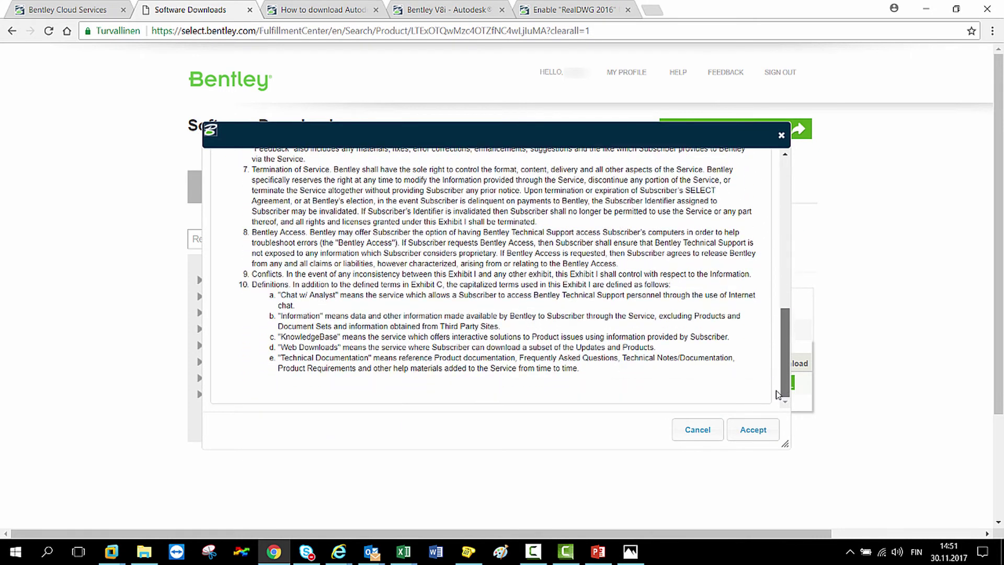
left_click(747, 431)
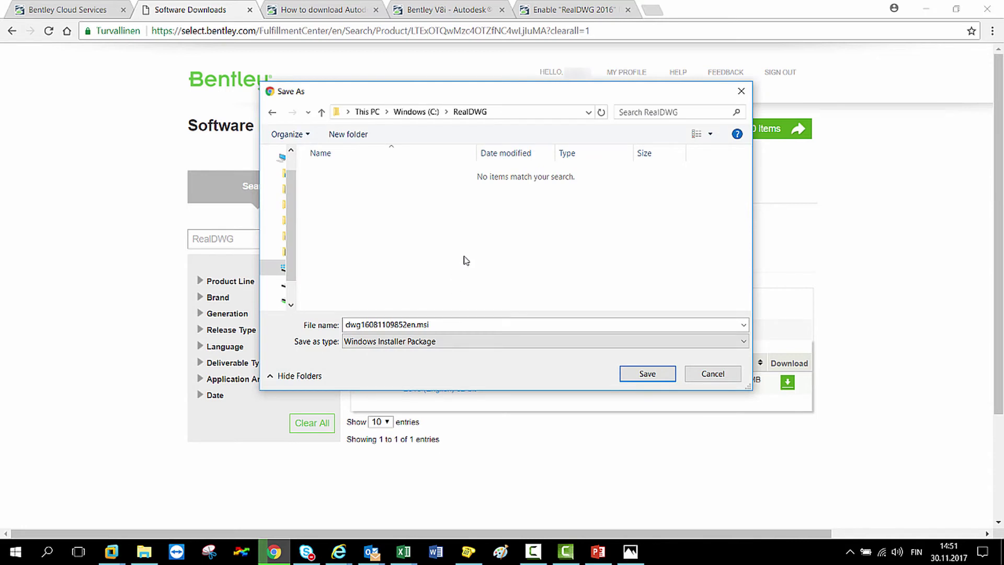
left_click(647, 376)
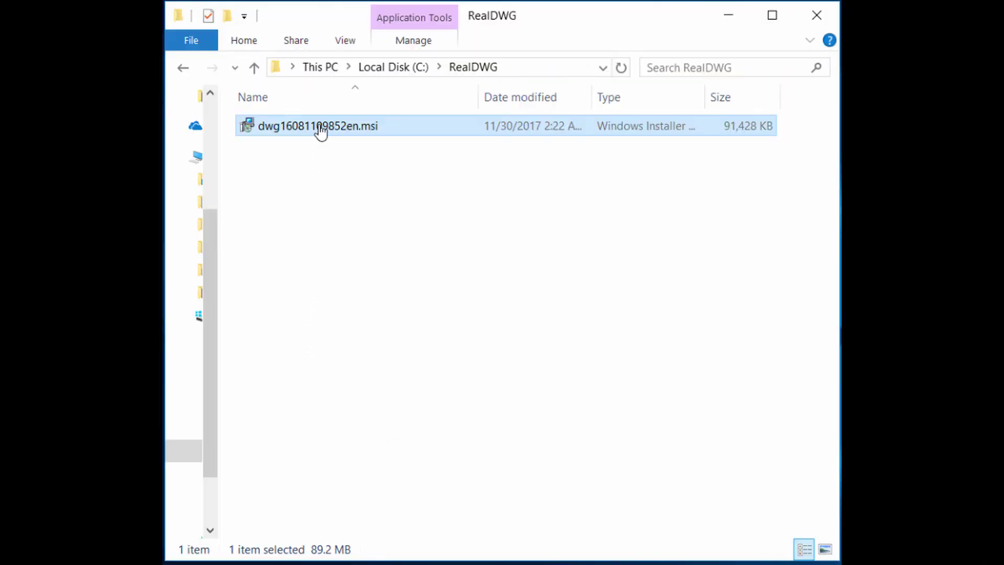
right_click(384, 137)
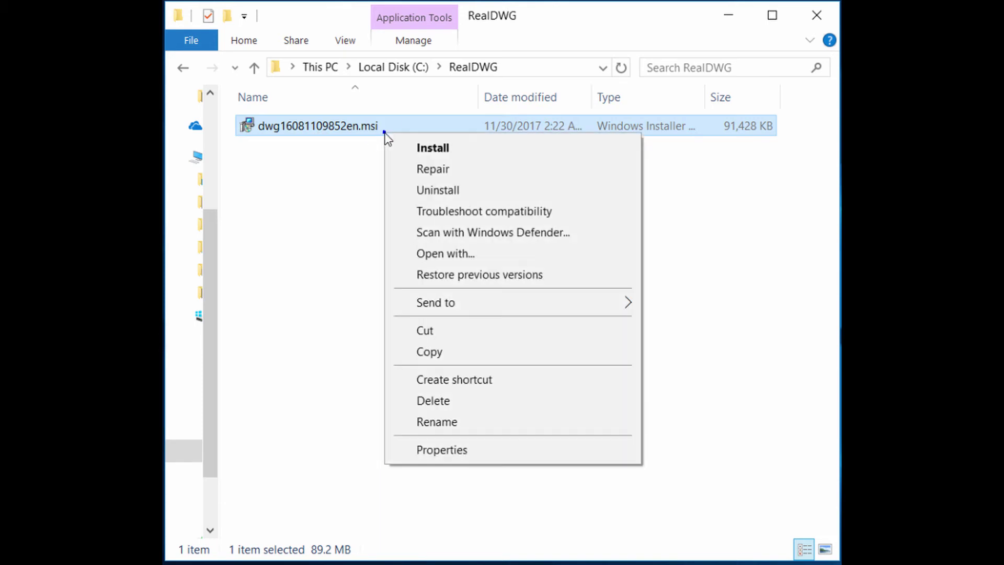
left_click(432, 150)
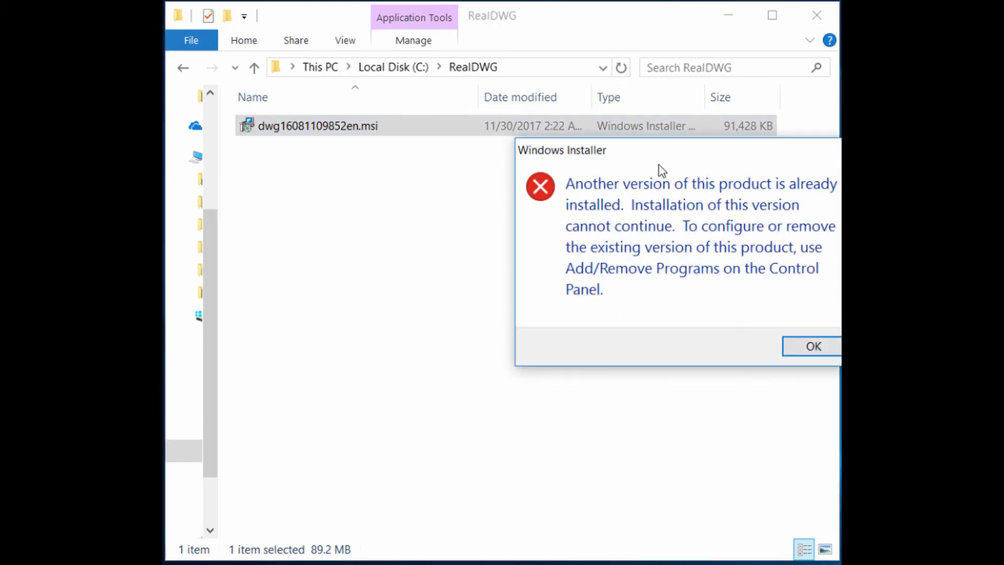
left_click_drag(658, 171, 450, 200)
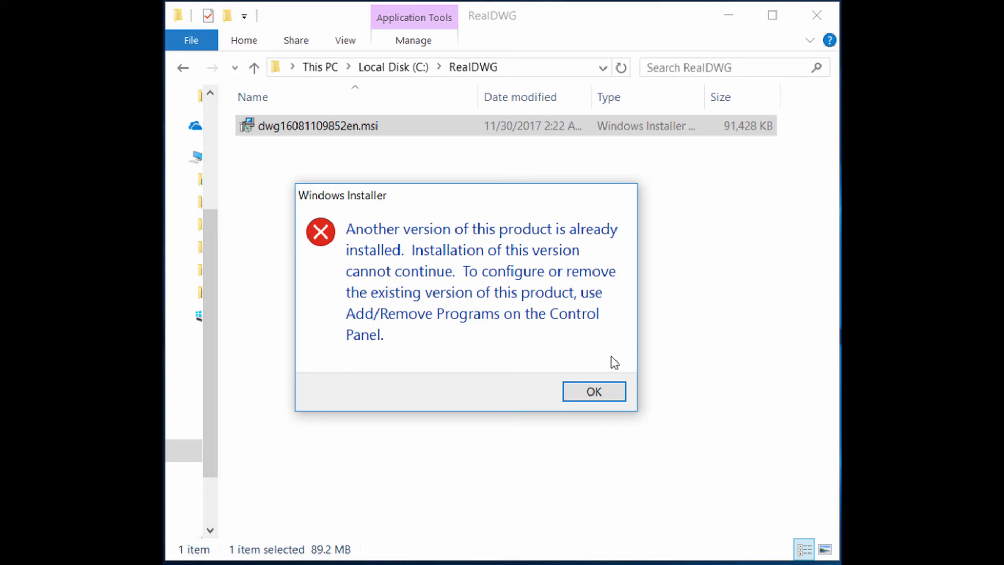
Dismiss the already-installed error, accept the licence terms, and reach the Ready to install page.
left_click(583, 395)
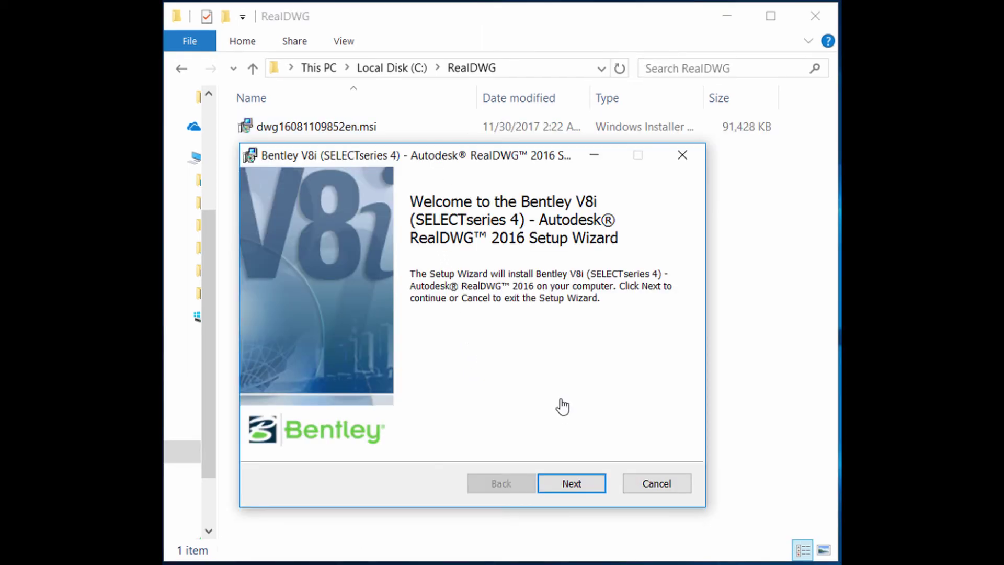
left_click(557, 492)
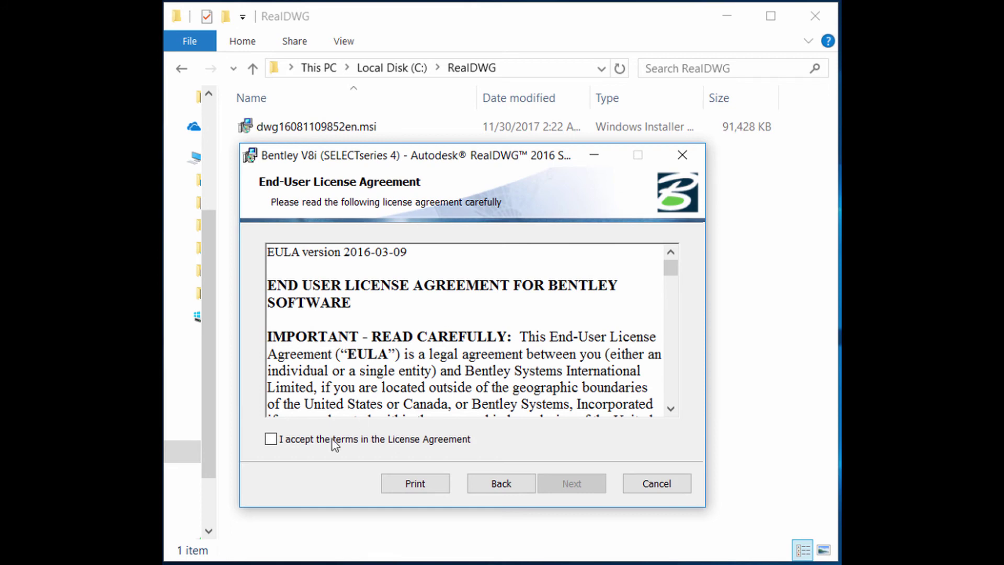
left_click(270, 439)
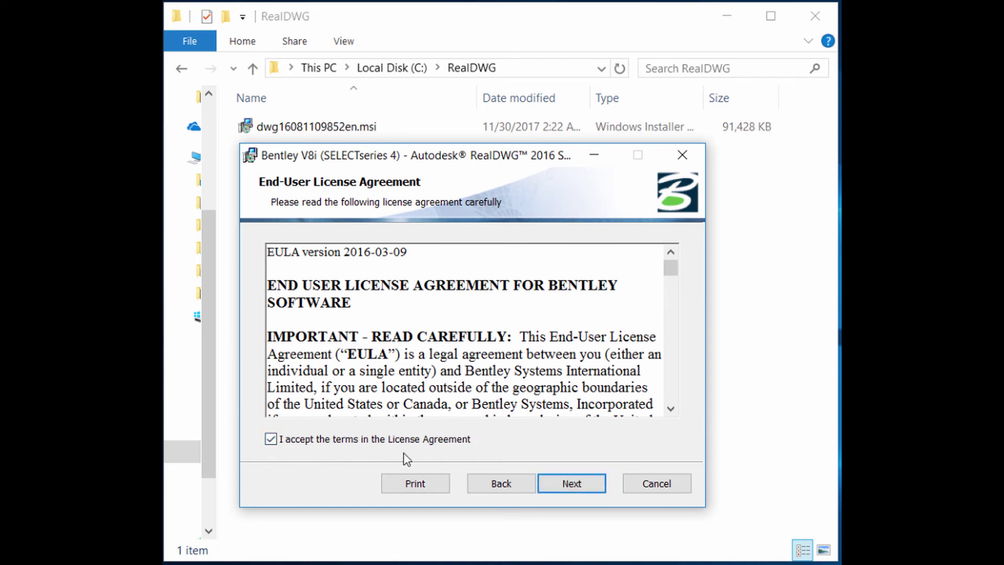
left_click(571, 492)
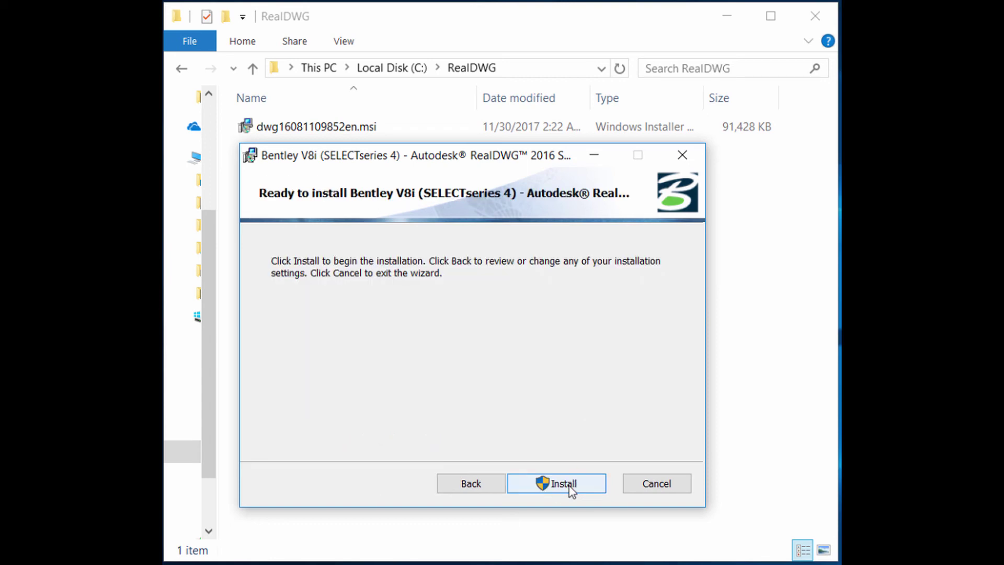
Install Bentley V8i (SELECTseries 4) RealDWG 2016, leaving Launch ReadMe checked.
left_click(570, 487)
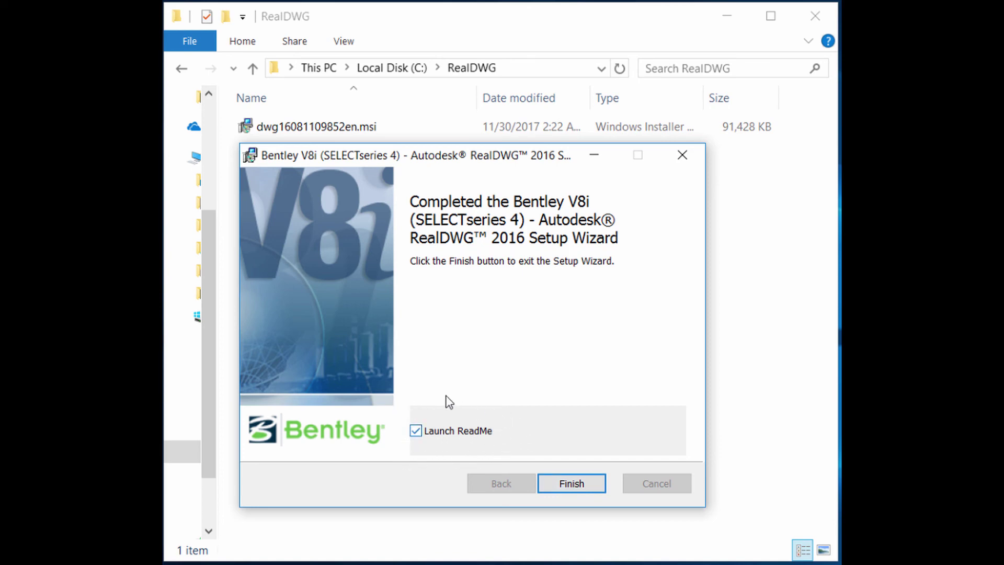
Finish the wizard to open the RealDWG 2016 ReadMe on its What's New page.
left_click(560, 484)
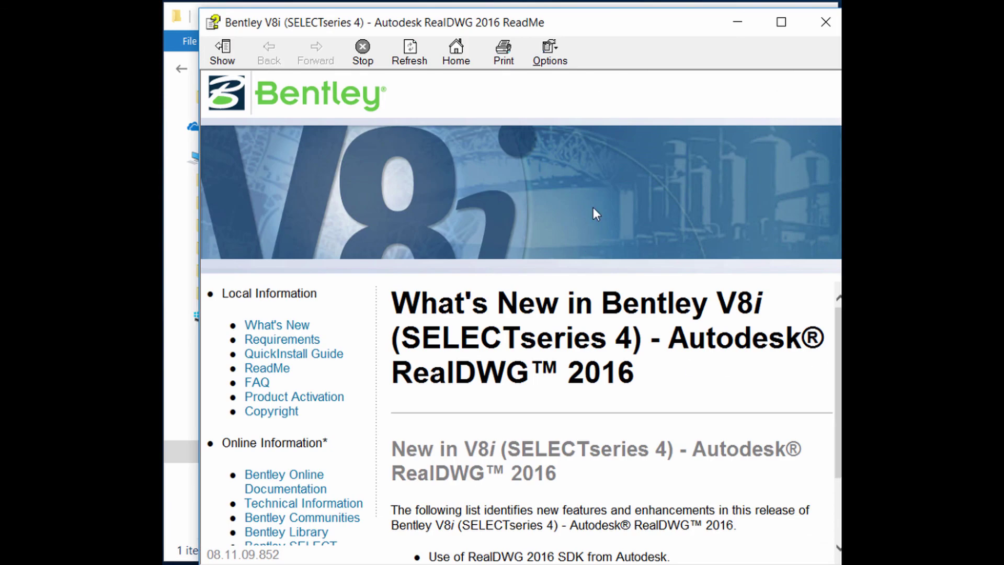
scroll(523, 293, "down", 1)
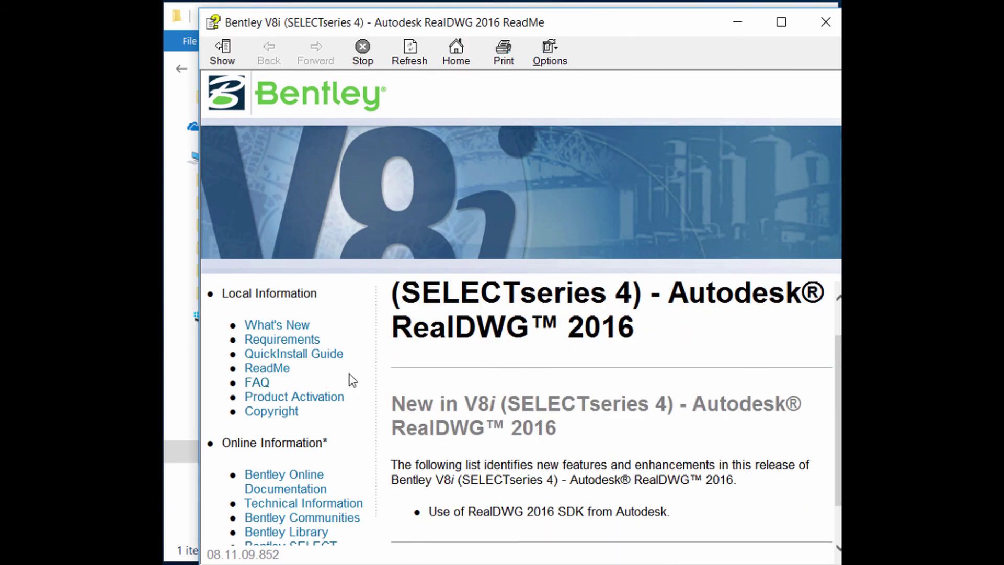